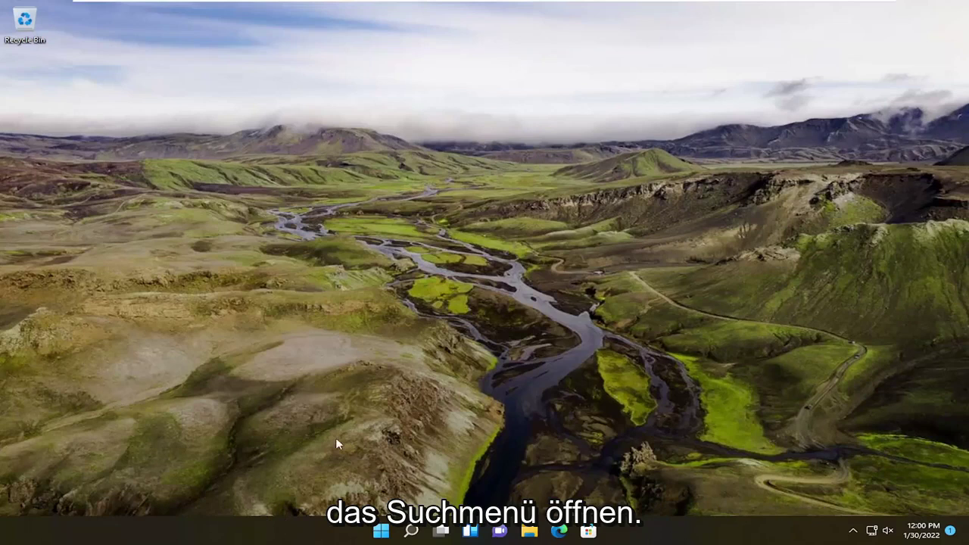
Step: Search for regedit, run Registry Editor as administrator and allow it to make changes to the device
click(411, 530)
text(regedit)
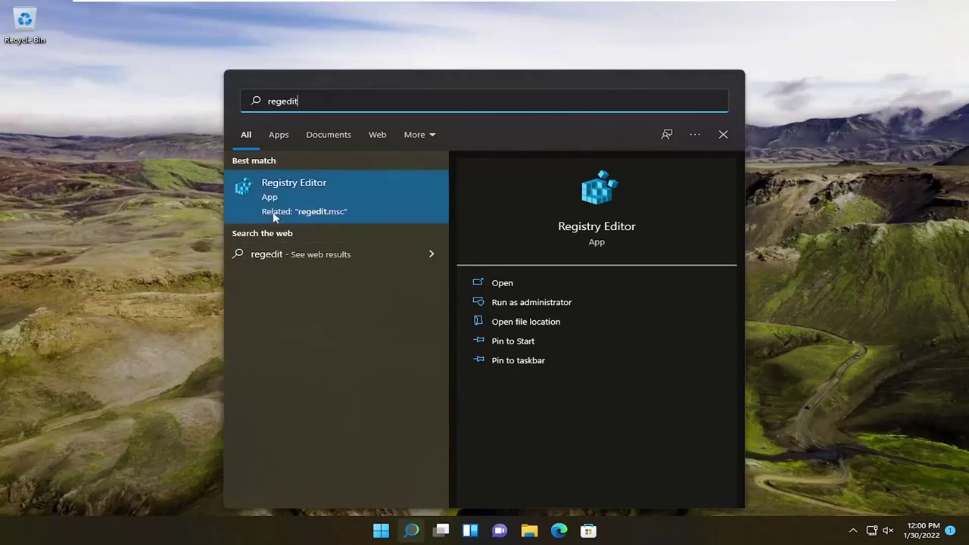
right_click(297, 210)
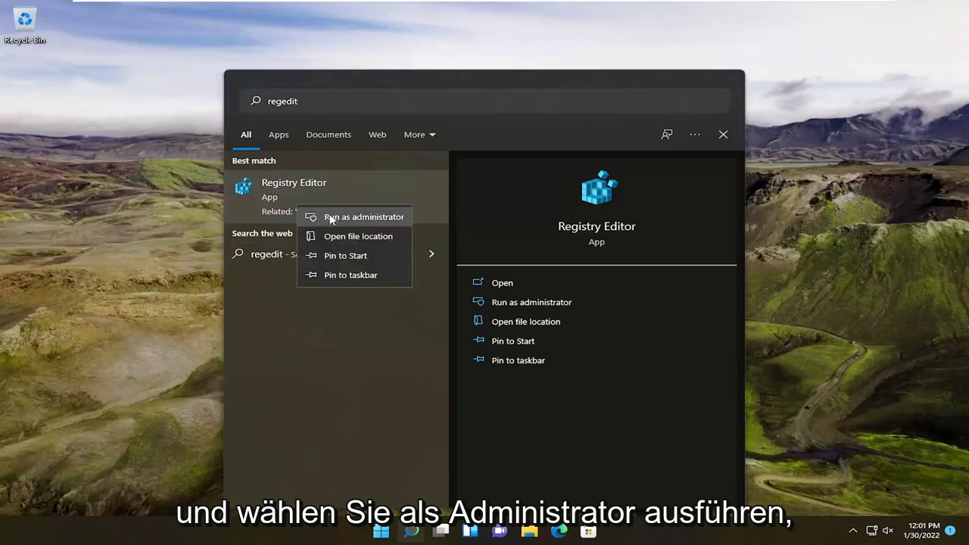
click(331, 217)
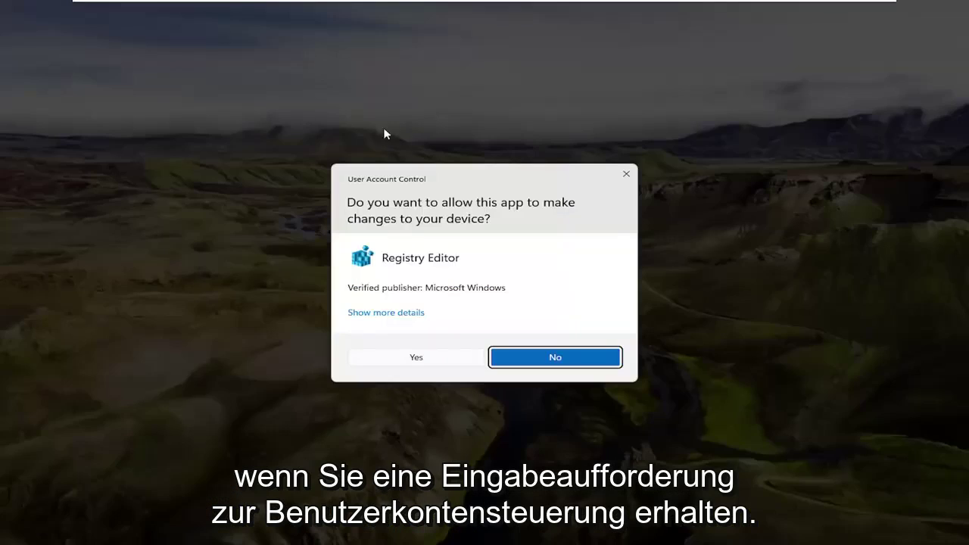
click(415, 360)
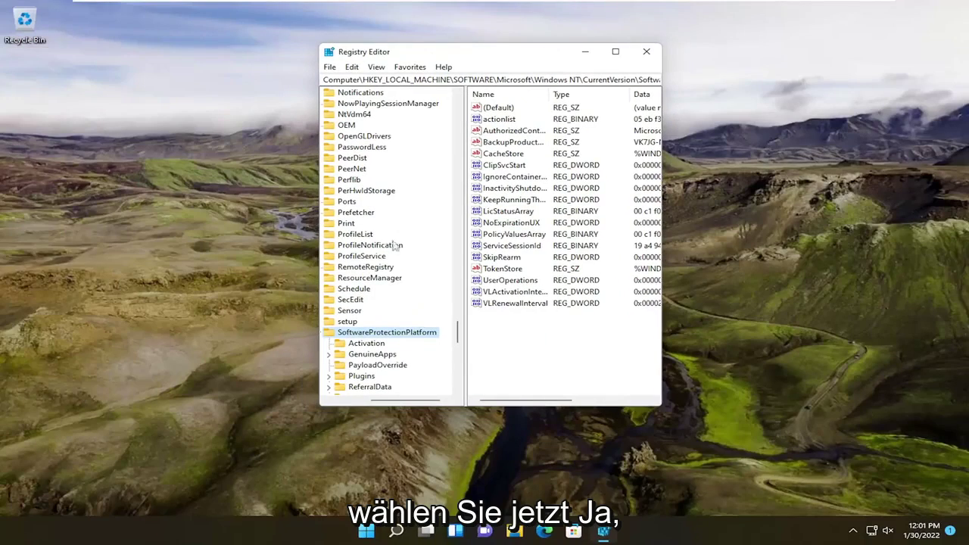
Step: Collapse the expanded registry branches down to the root hives, and enlarge and reposition the Registry Editor window
drag(389, 399, 333, 400)
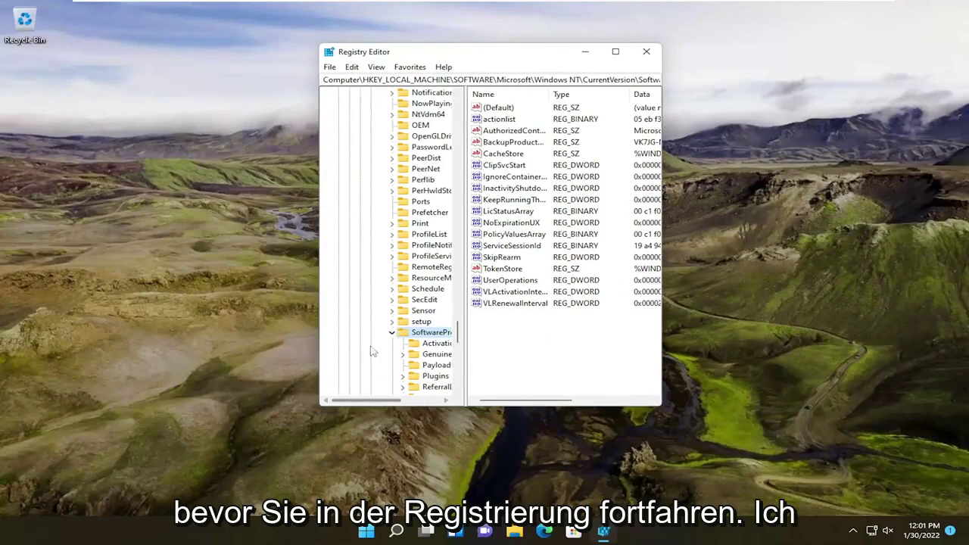
click(392, 332)
drag(457, 337, 457, 113)
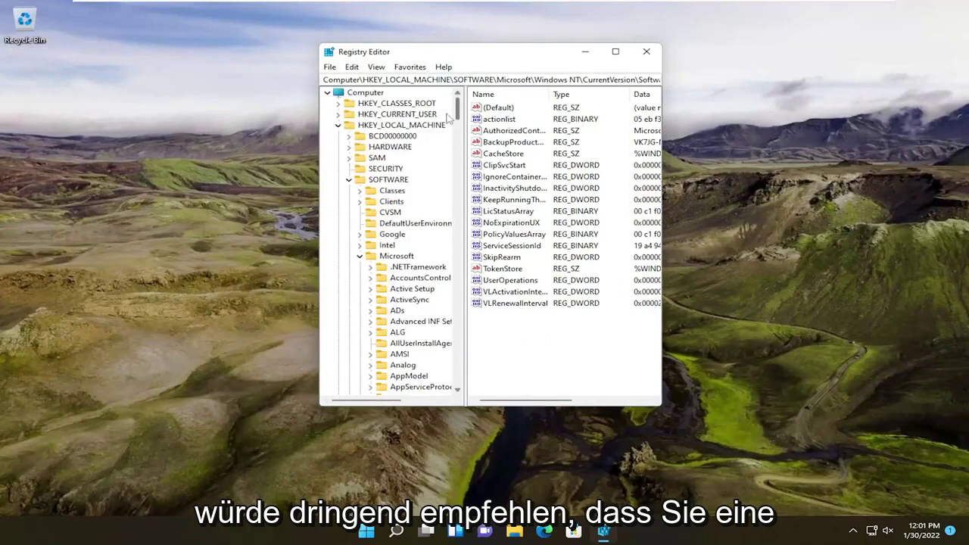
click(360, 256)
click(349, 179)
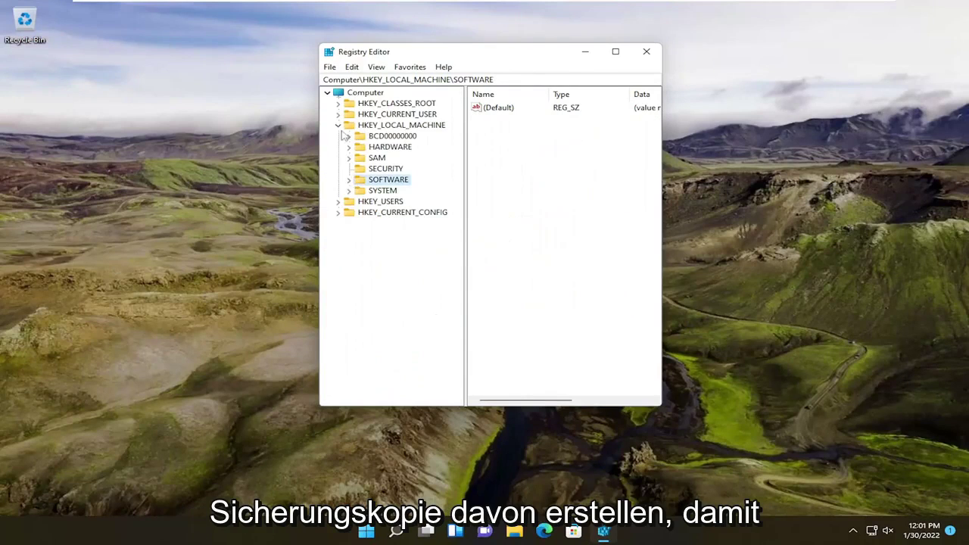
click(338, 125)
drag(660, 405, 903, 463)
drag(506, 56, 374, 57)
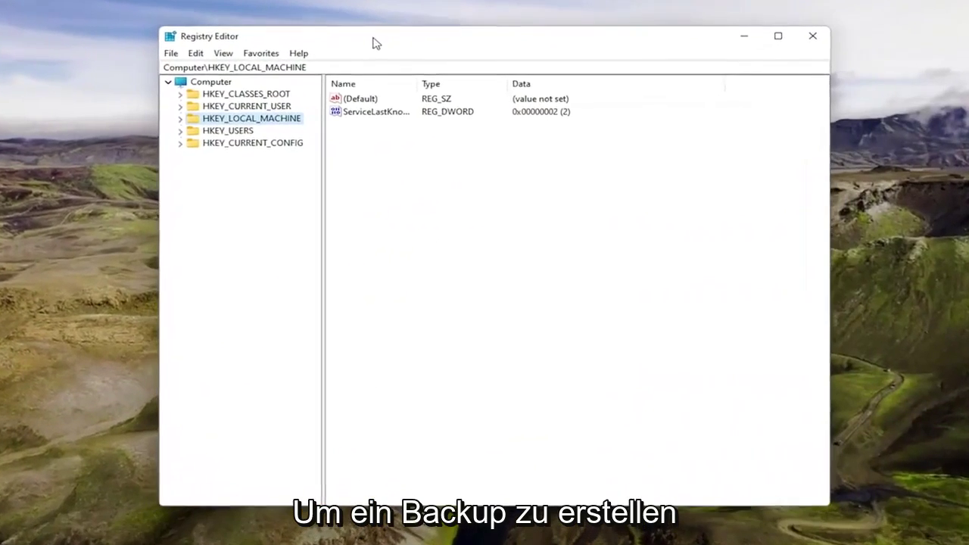
Step: Bring up the registry export dialog for the whole Computer tree and dismiss it without saving
click(189, 85)
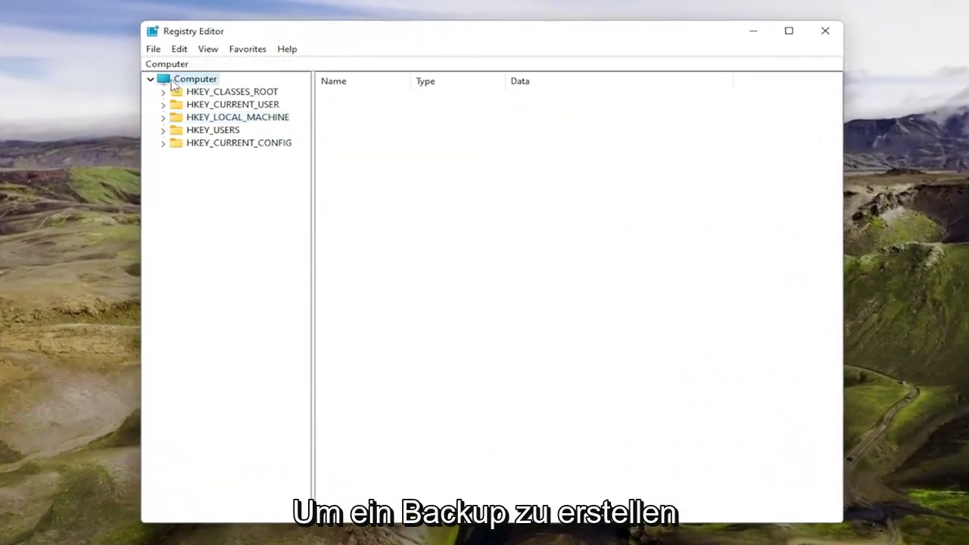
click(155, 50)
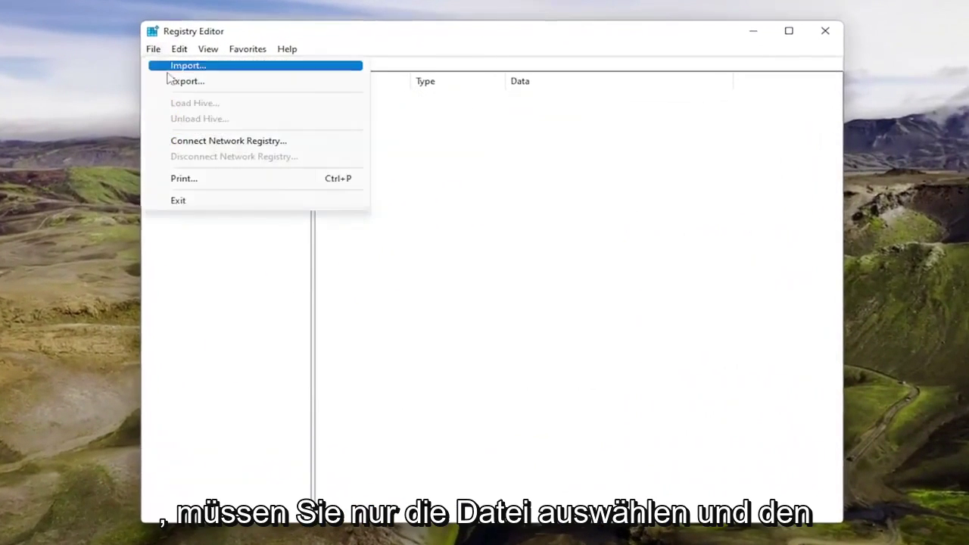
click(186, 82)
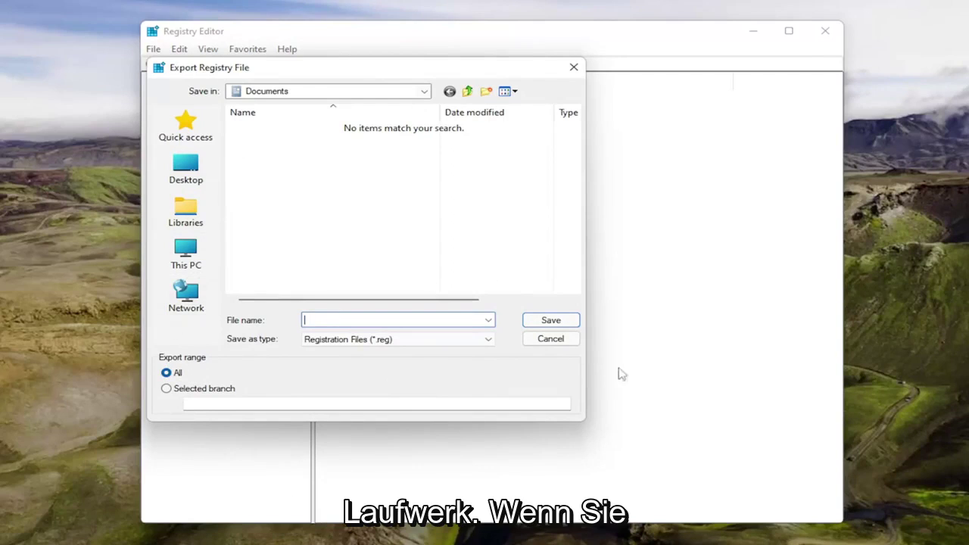
click(555, 342)
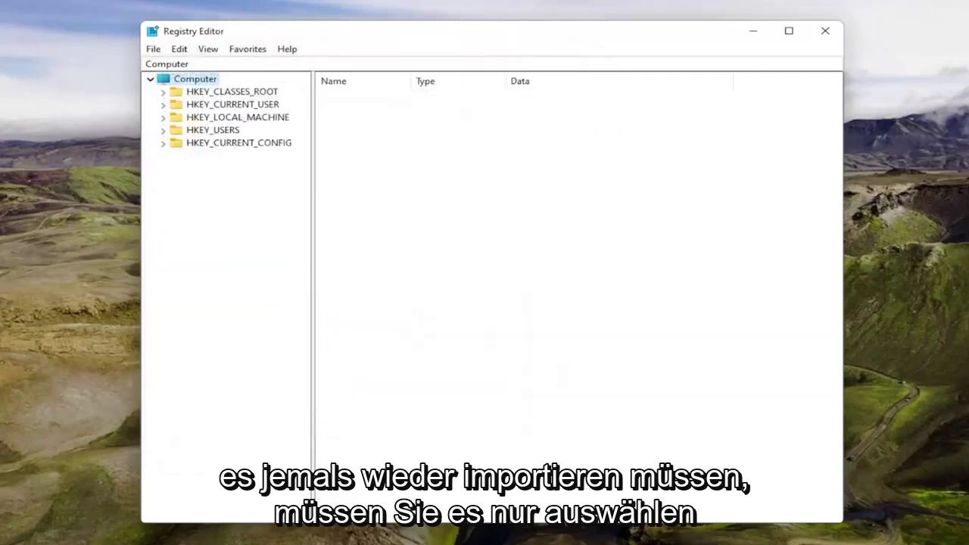
Step: Bring up the registry file import dialog and dismiss it without choosing a file
click(154, 50)
click(186, 65)
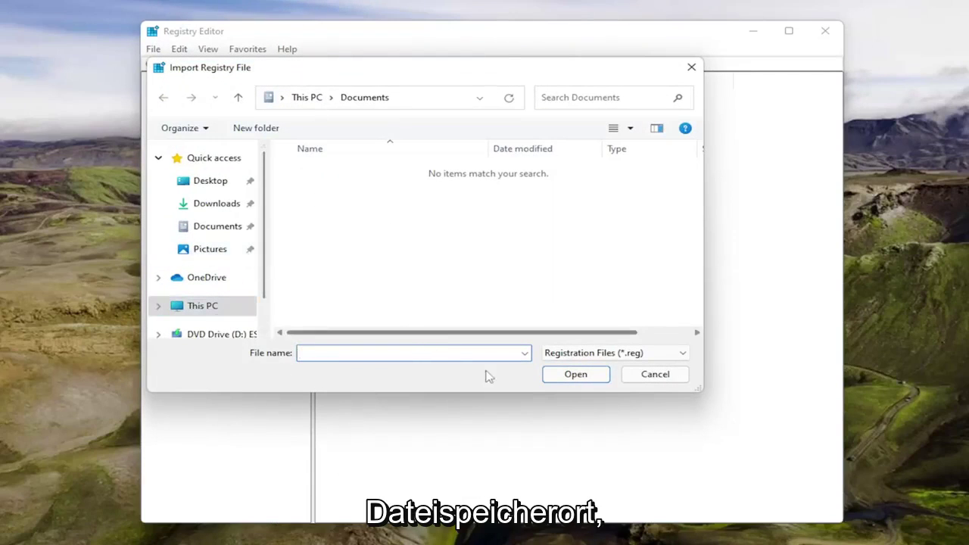
click(664, 375)
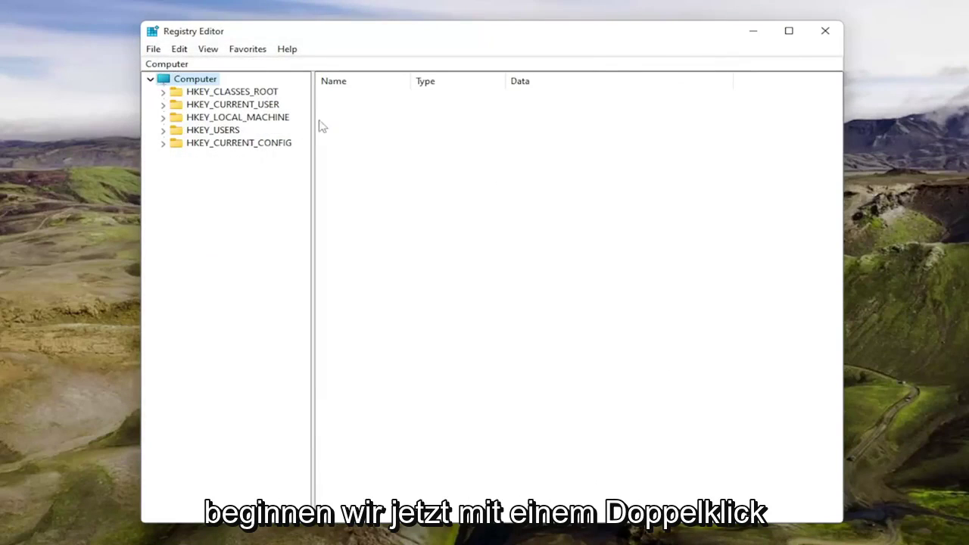
Step: Expand the registry path HKEY_LOCAL_MACHINE\SYSTEM\CurrentControlSet\Control
double_click(257, 118)
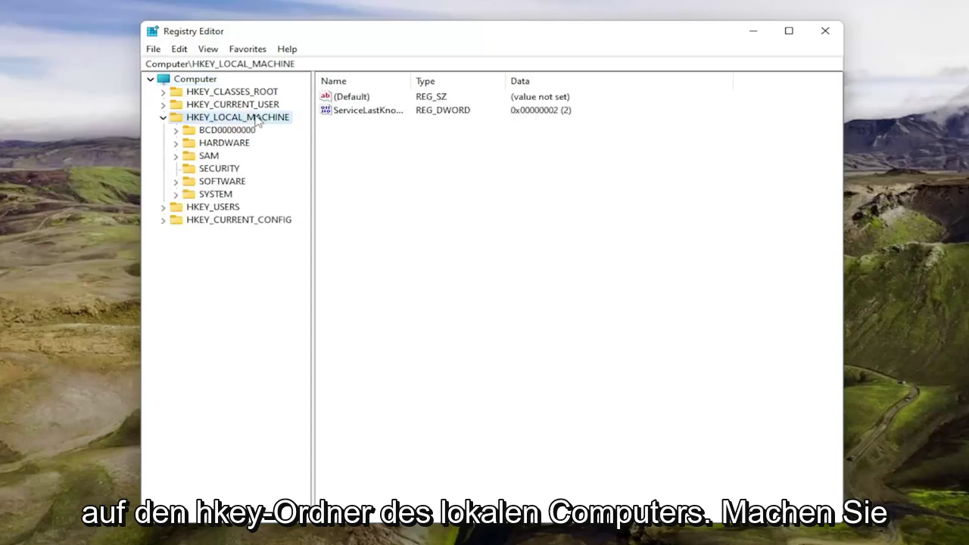
double_click(216, 194)
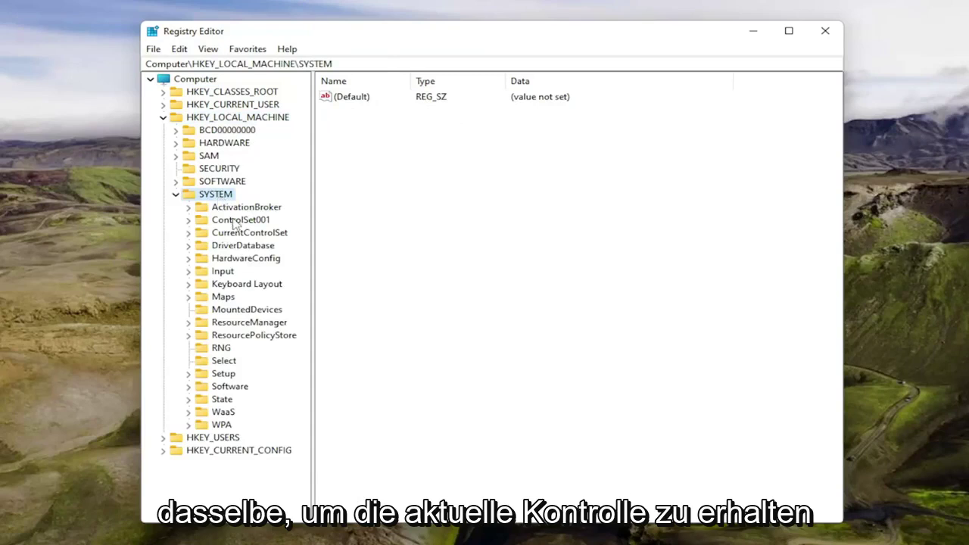
click(235, 221)
double_click(238, 233)
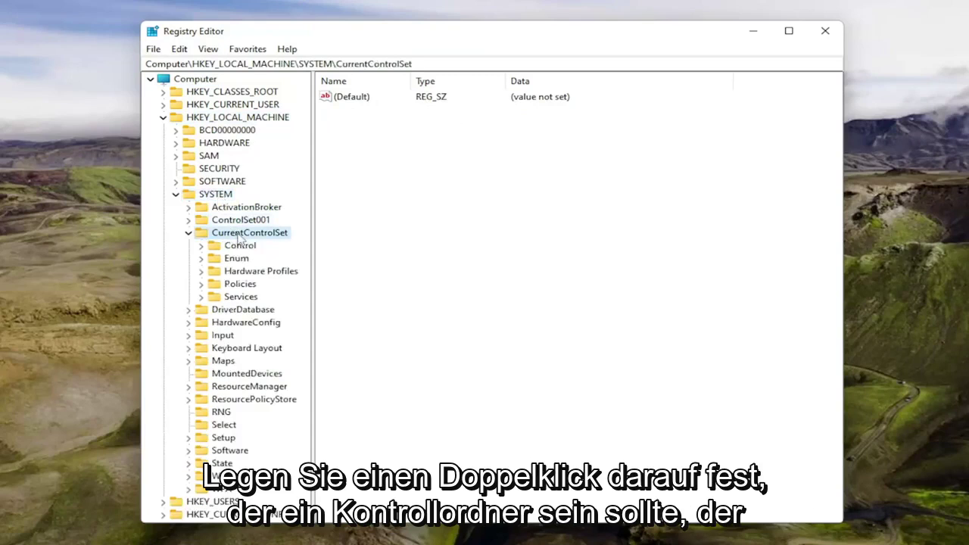
click(228, 249)
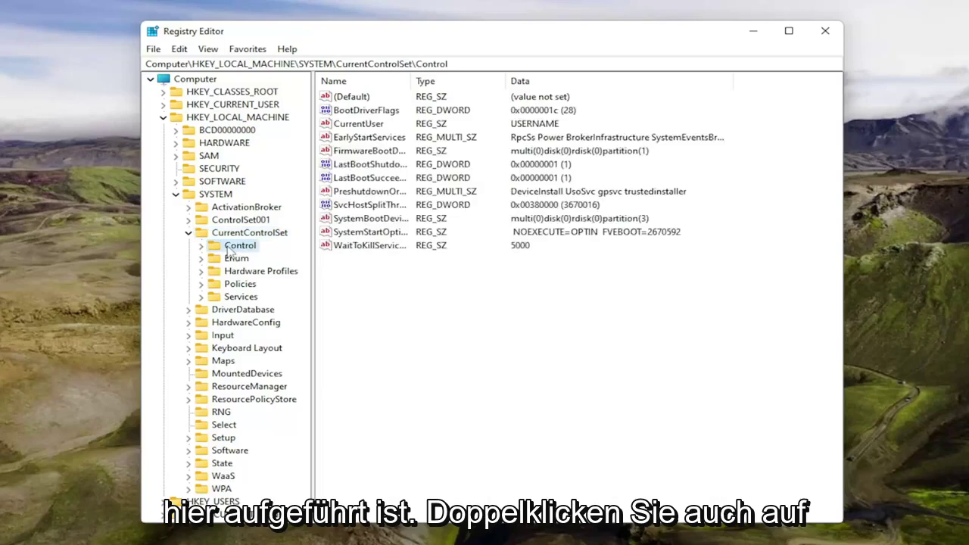
double_click(230, 247)
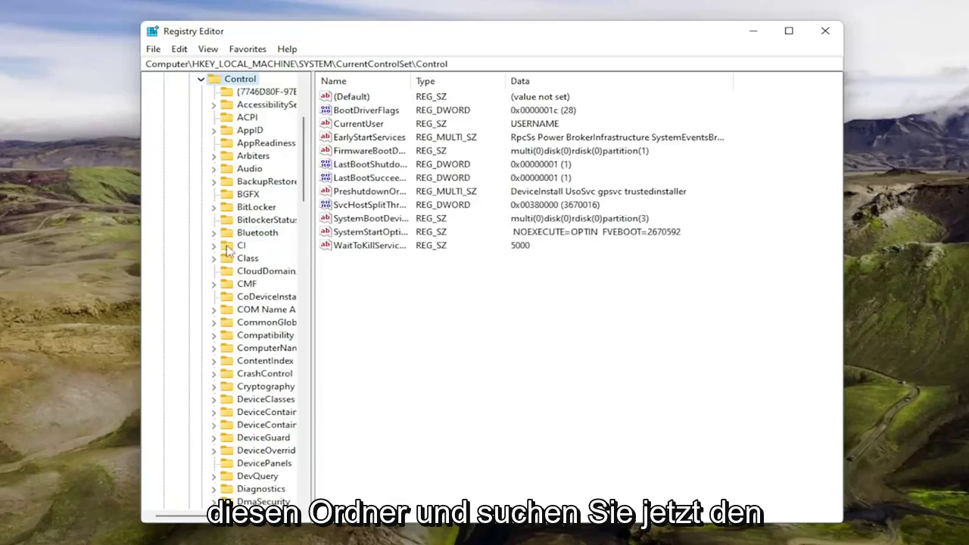
Step: Widen the key tree and check the storage-related keys under Control for StorageDevicePolicies
click(303, 238)
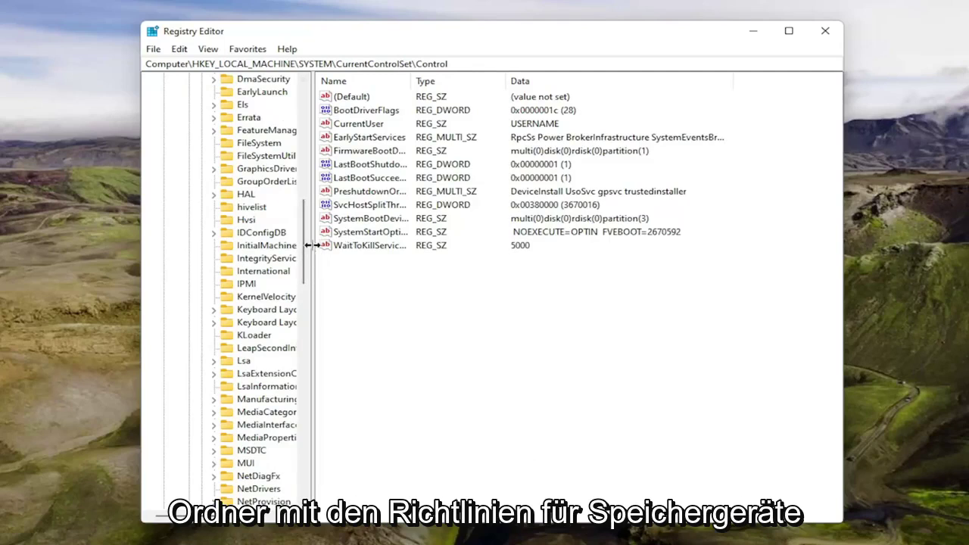
drag(312, 246, 409, 246)
scroll(241, 374, down, 6)
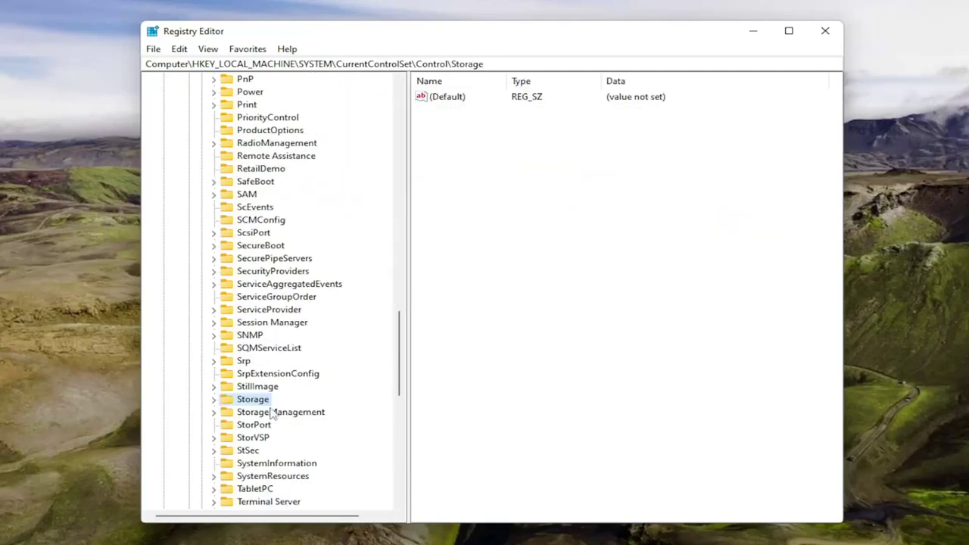
click(272, 412)
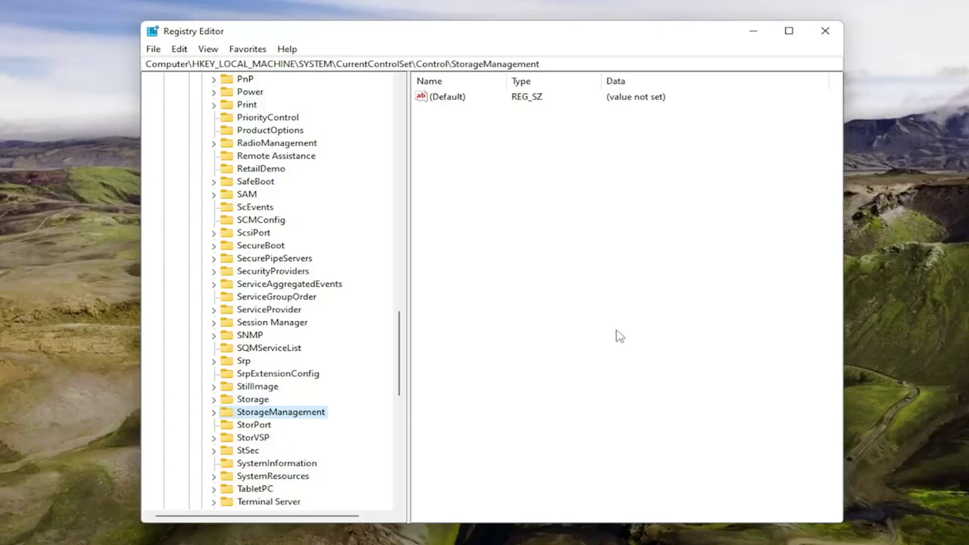
Step: Create a new key named StorageDevicePolicies under CurrentControlSet\Control
scroll(286, 333, up, 20)
scroll(293, 338, up, 2)
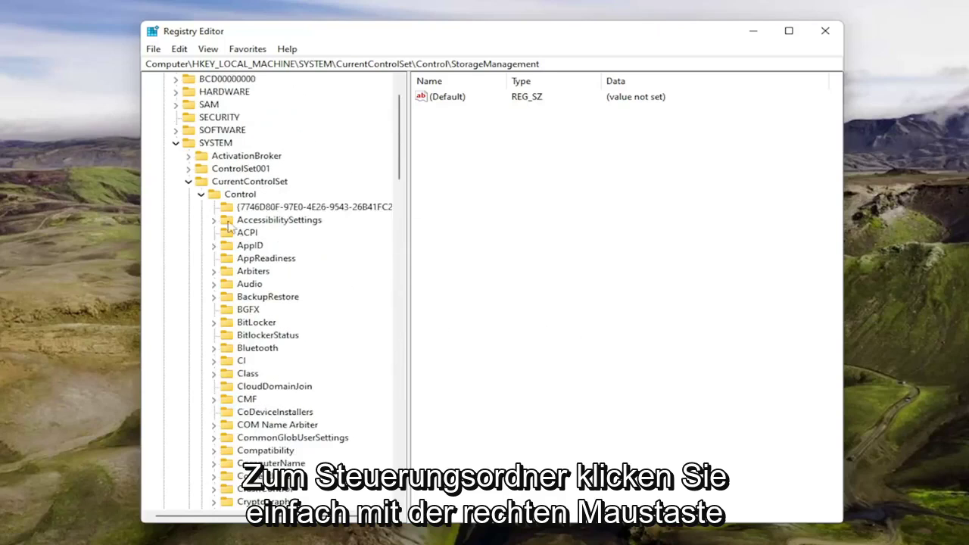
click(240, 194)
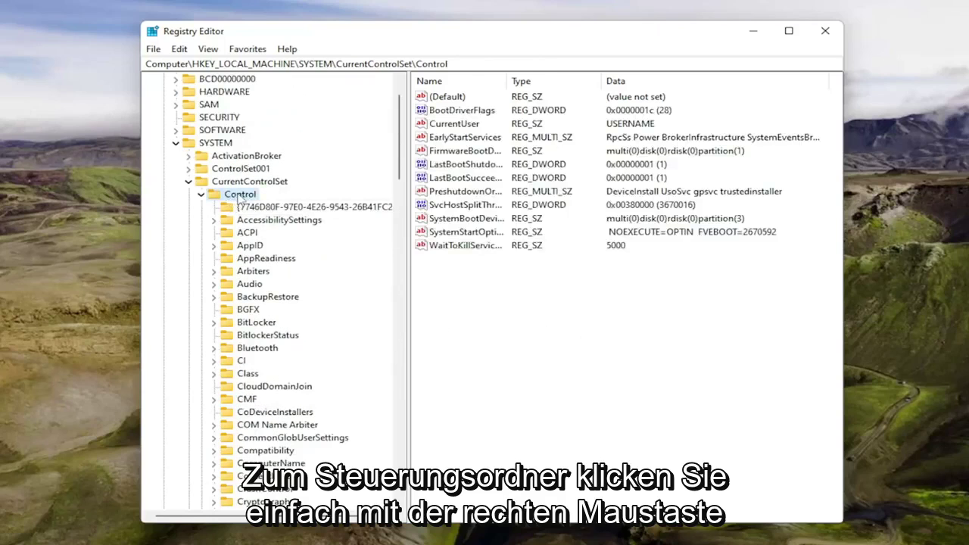
right_click(239, 198)
mouse_move(376, 221)
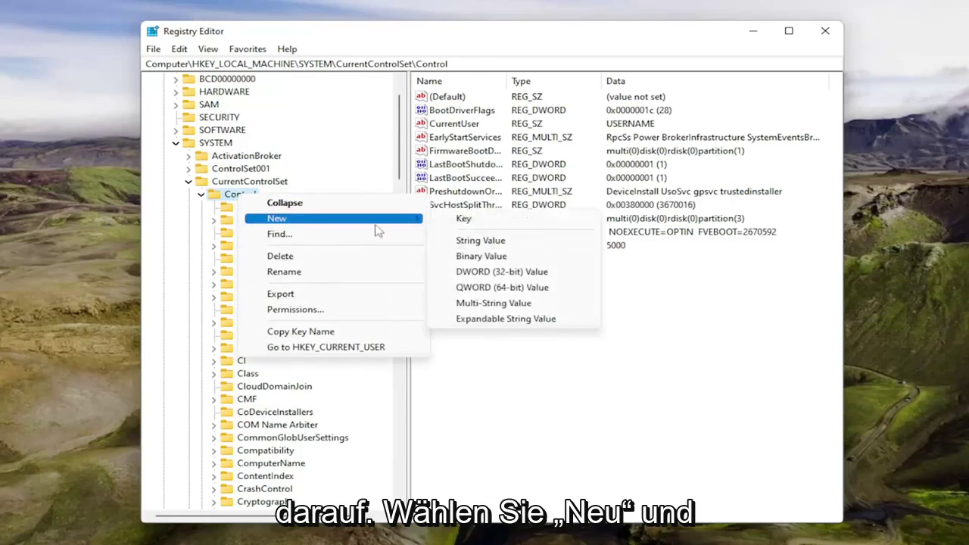
click(463, 219)
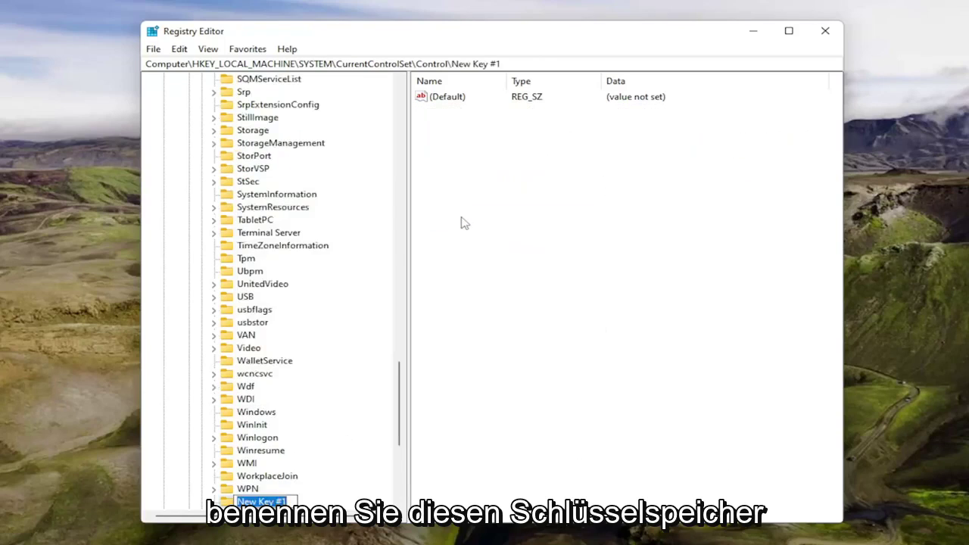
text(Storage)
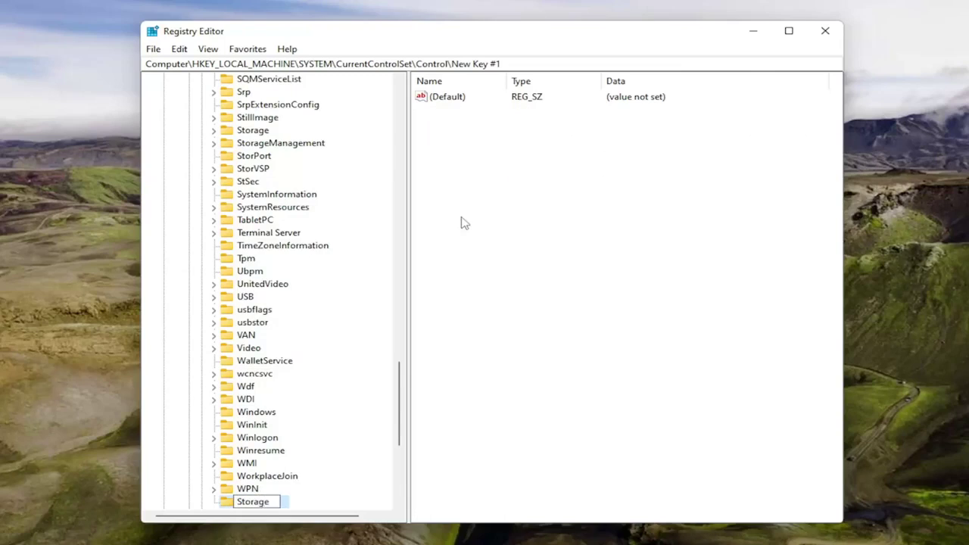
text(DevicePol)
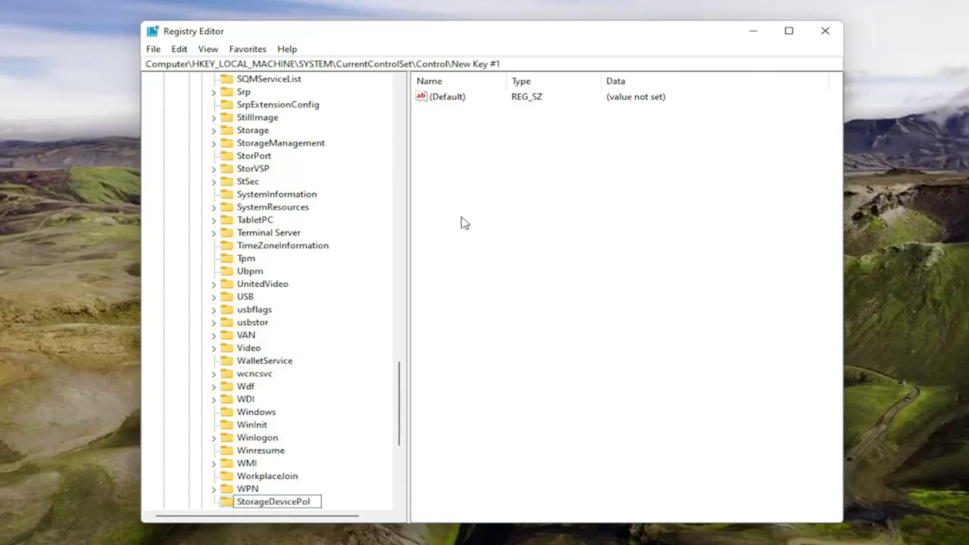
text(icies)
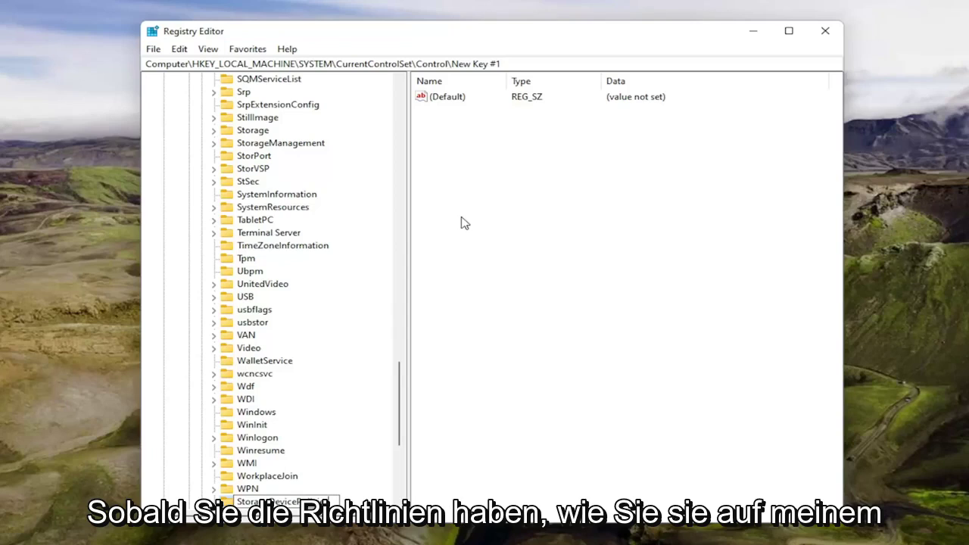
text(s)
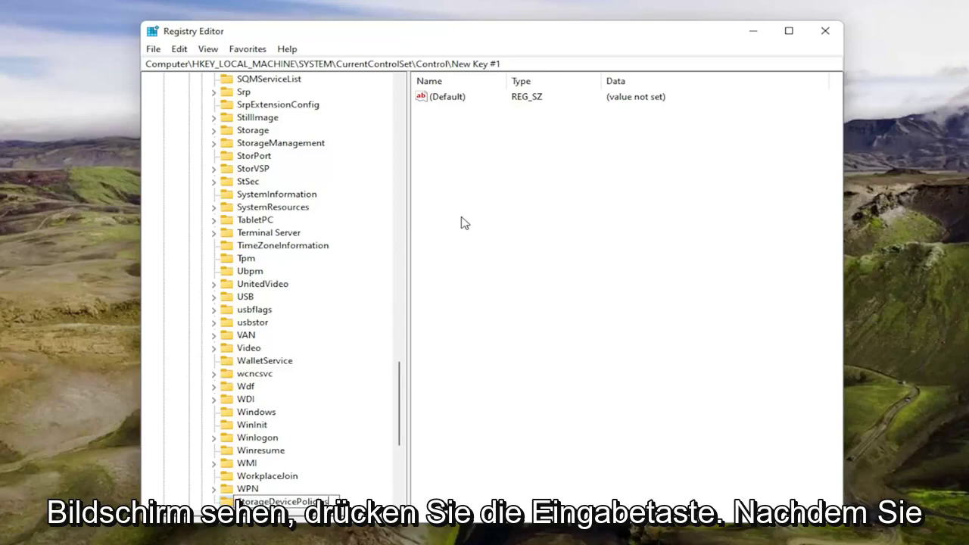
key(Return)
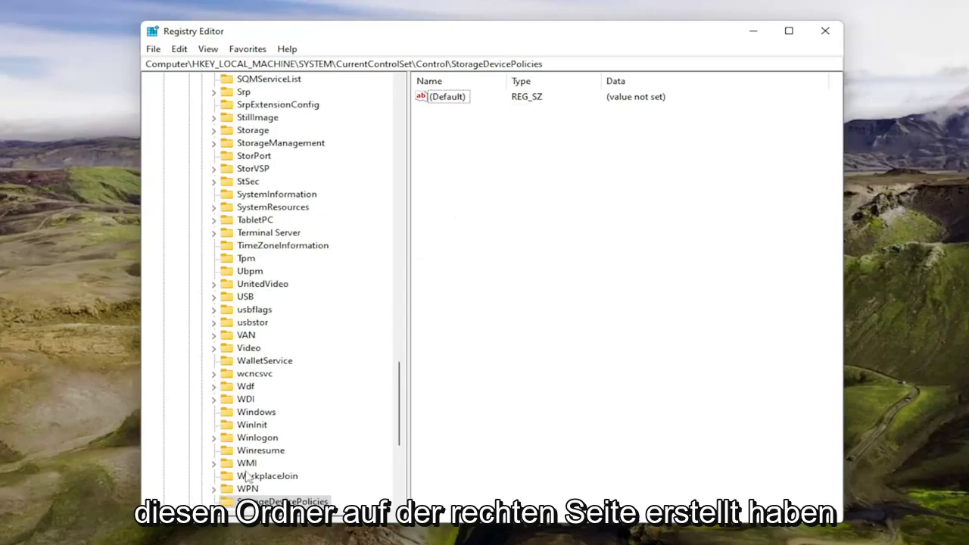
Step: Create a 32-bit DWORD value named WriteProtect in the StorageDevicePolicies key
scroll(257, 475, down, 1)
right_click(452, 142)
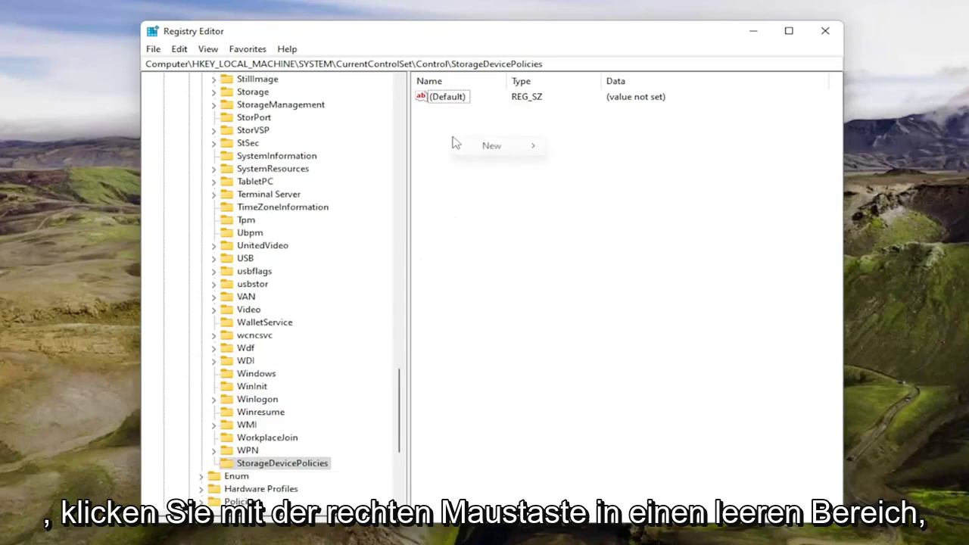
mouse_move(492, 145)
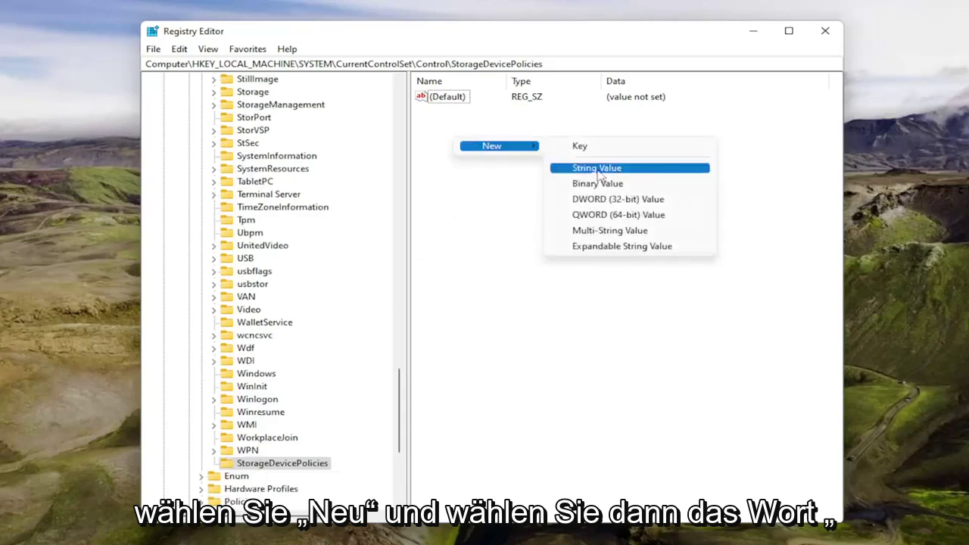
click(599, 202)
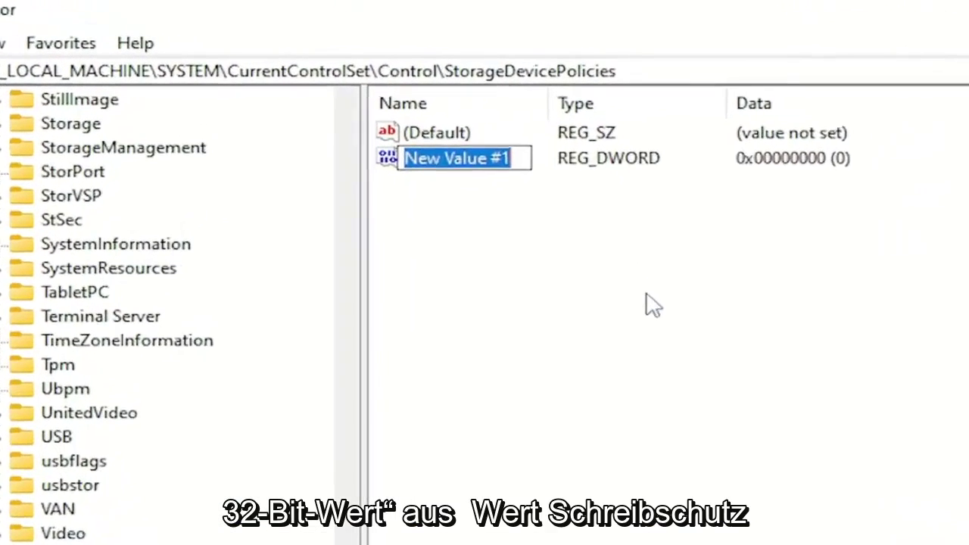
text(WritePro)
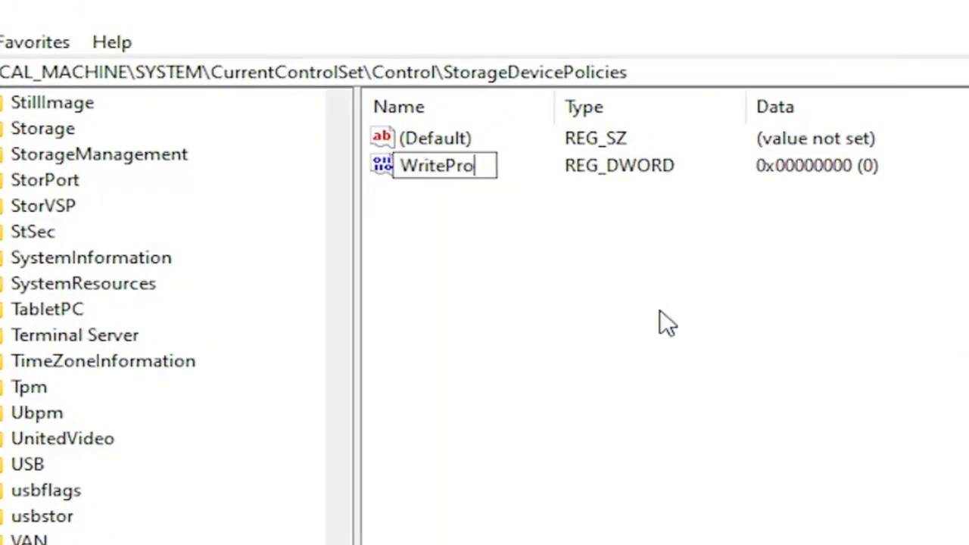
text(tect)
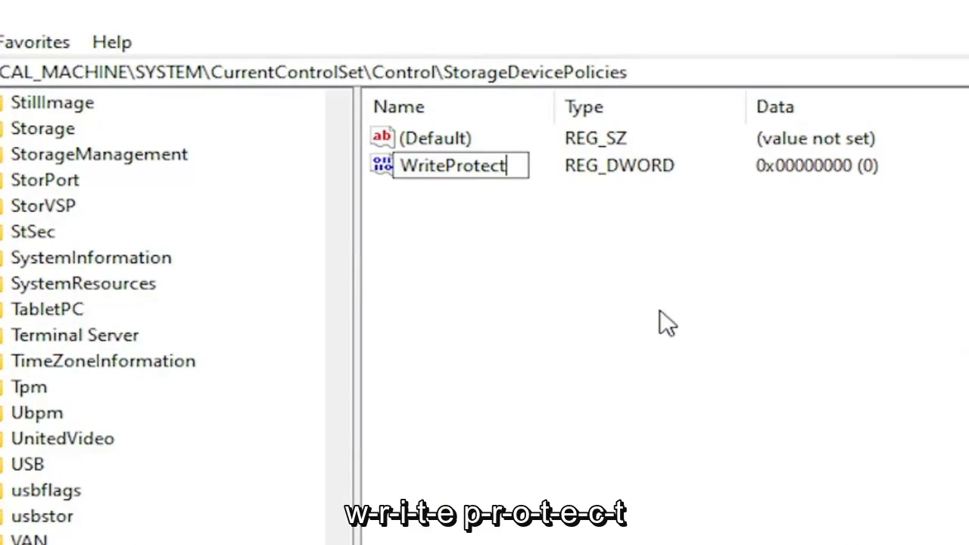
key(Return)
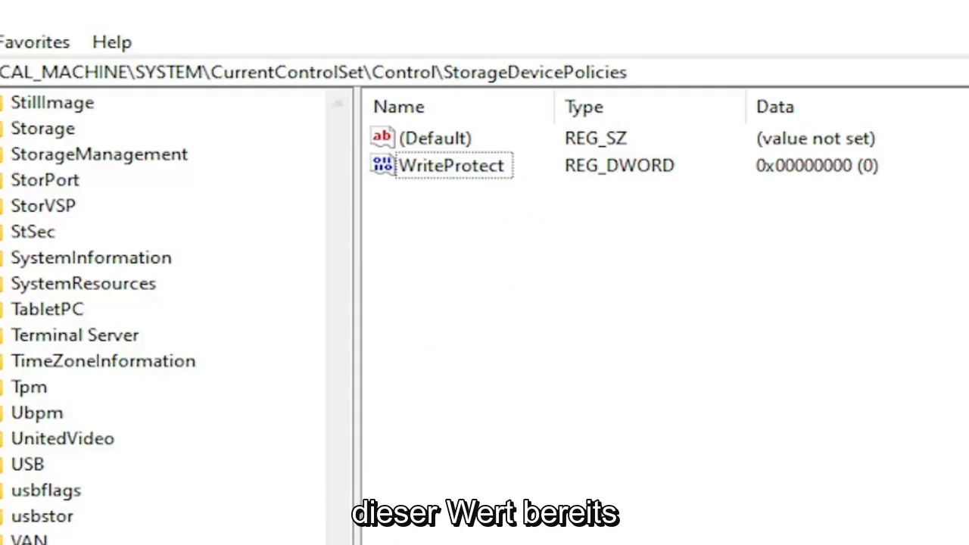
Step: Open the WriteProtect value for editing and accept its data as 0 in hexadecimal base
double_click(492, 174)
click(406, 136)
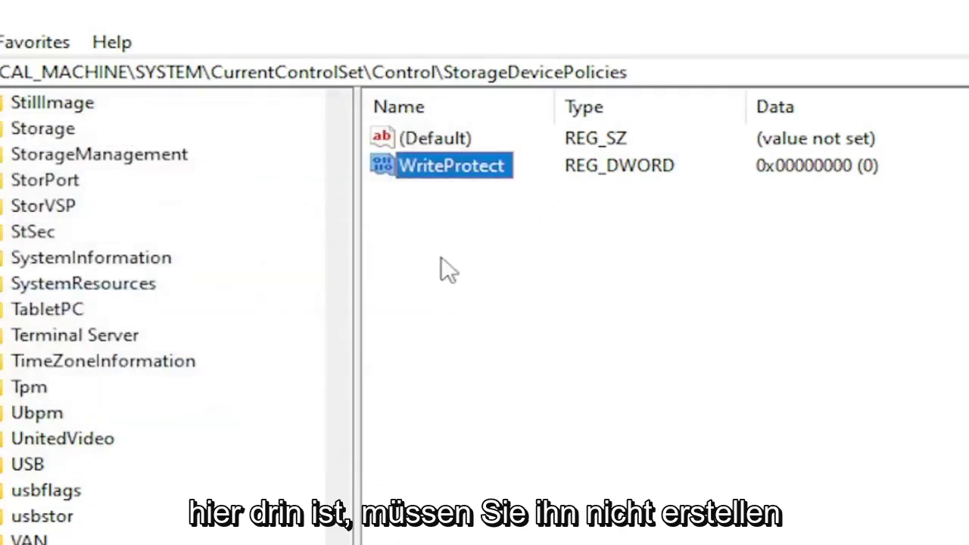
double_click(445, 174)
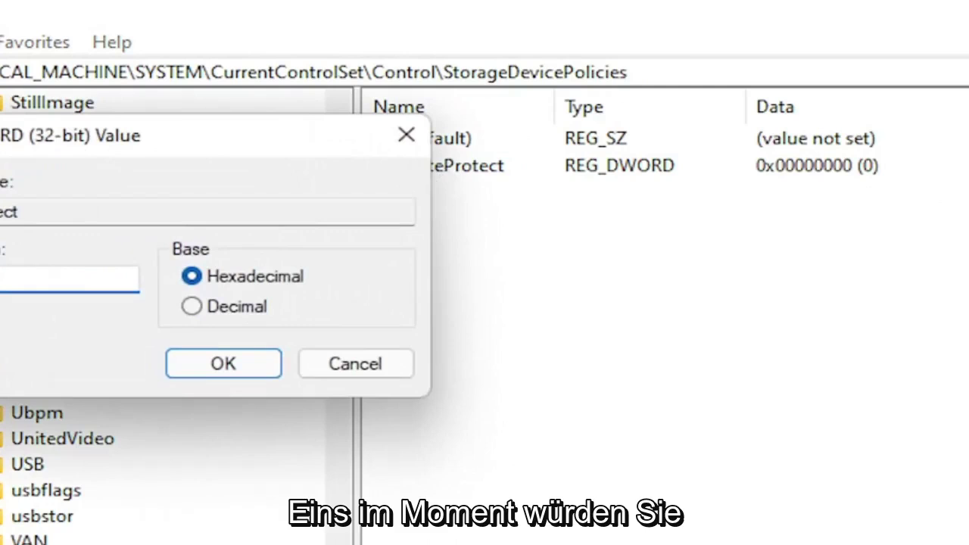
click(222, 363)
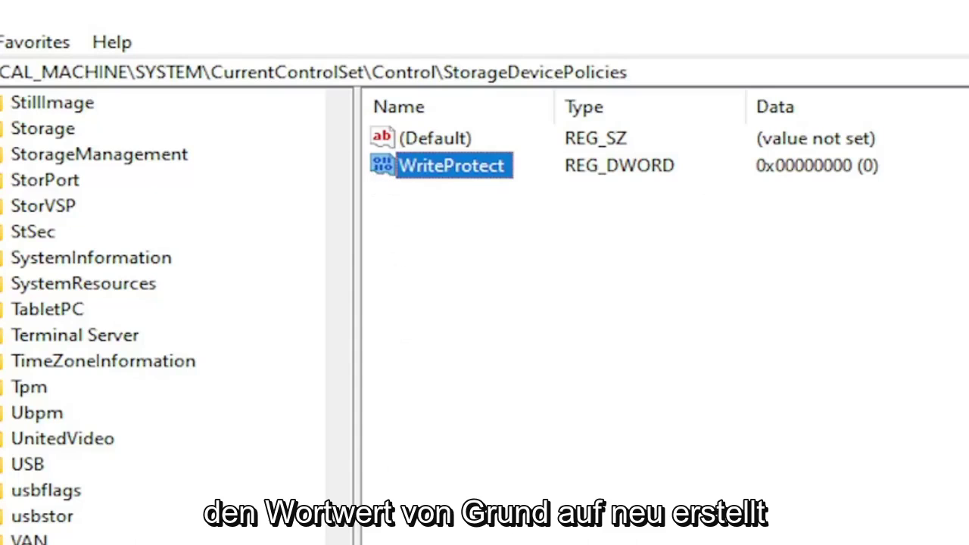
Step: Collapse the expanded registry branches from Control back up to HKEY_LOCAL_MACHINE
scroll(163, 318, up, 20)
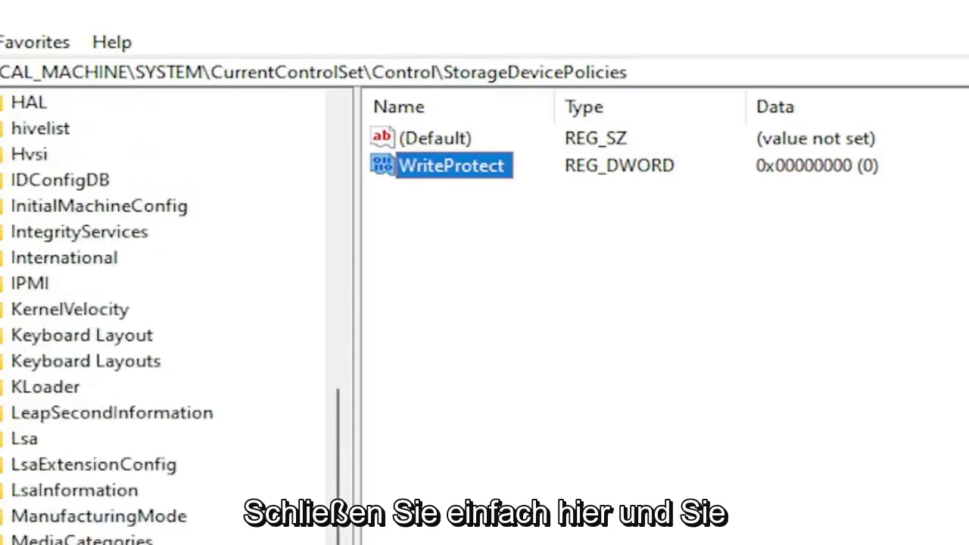
scroll(163, 318, up, 10)
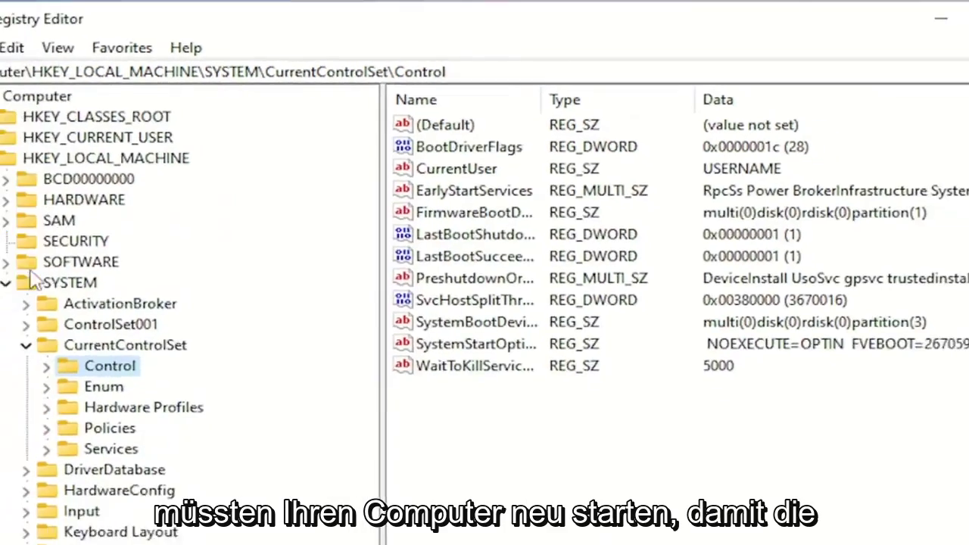
key(Left)
key(Left)
key(Left)
key(Left)
key(Left)
key(Left)
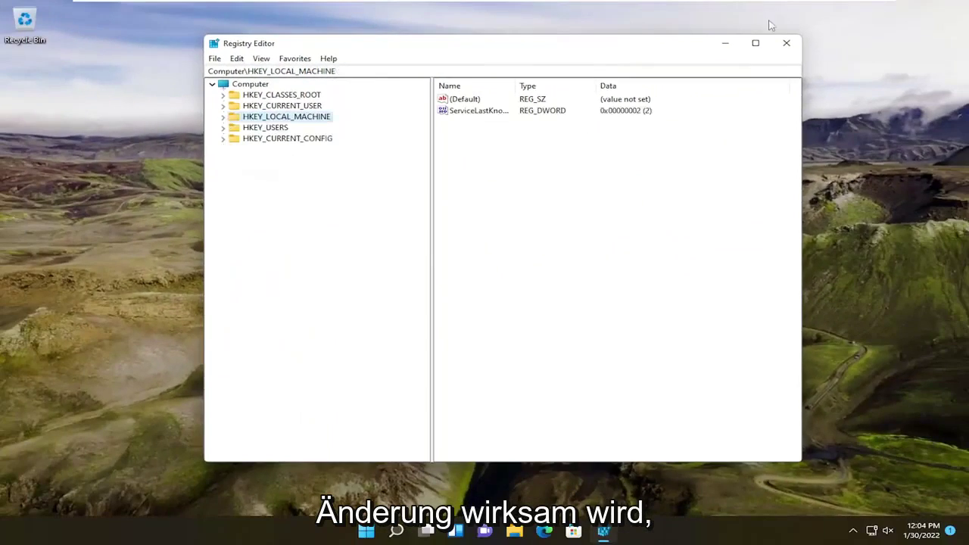
Step: Close the Registry Editor and restart the computer to apply the registry change
click(785, 43)
right_click(381, 532)
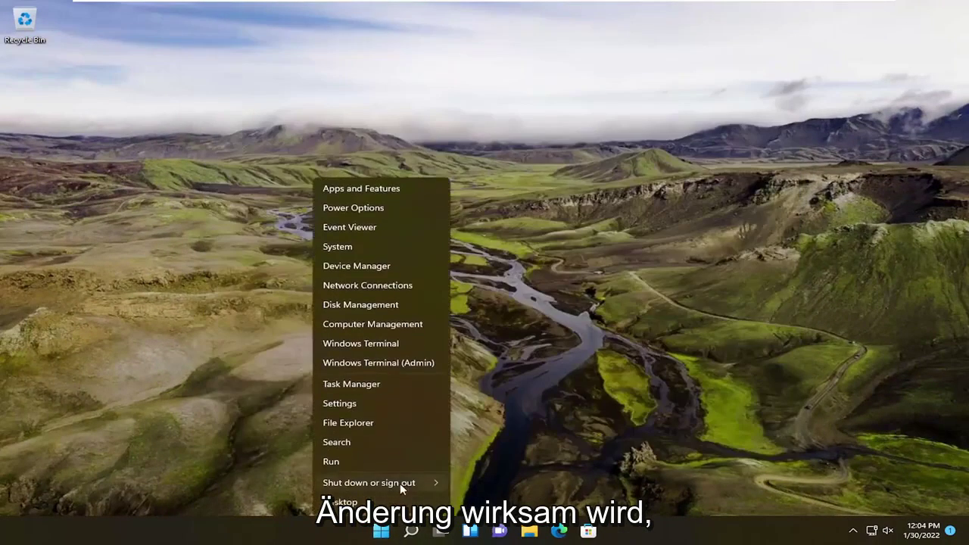
mouse_move(400, 483)
click(488, 503)
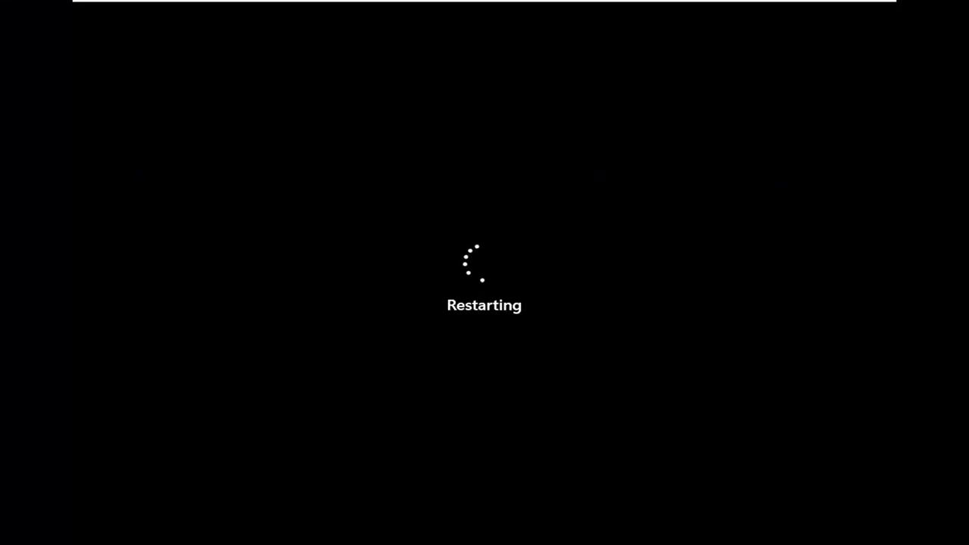